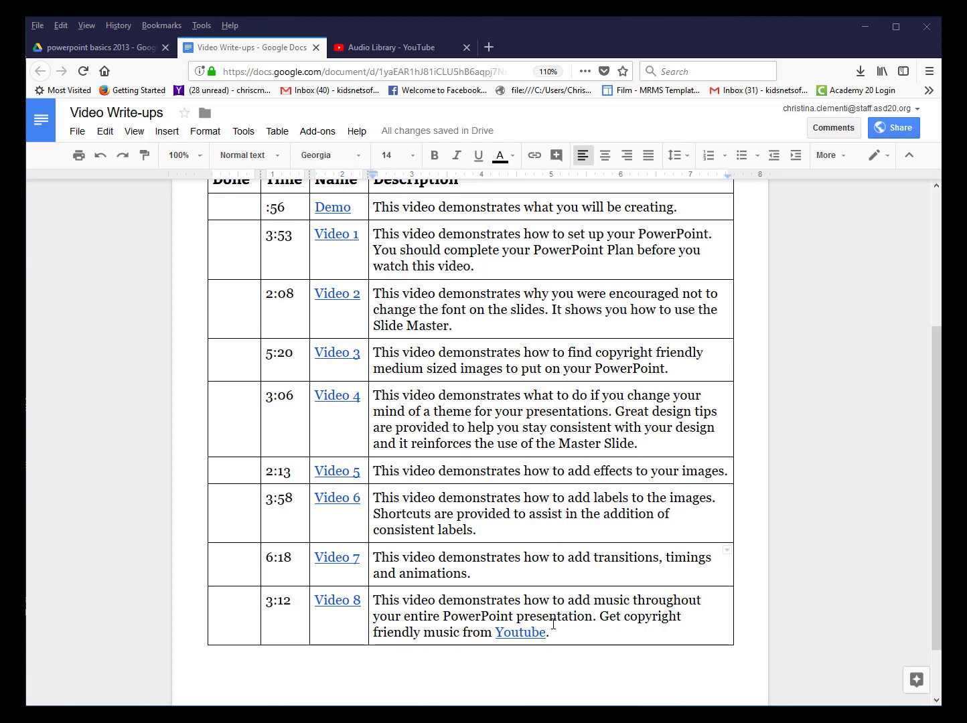
Follow the Youtube link in the Video 8 row to reach YouTube's free Audio Library.
click(522, 636)
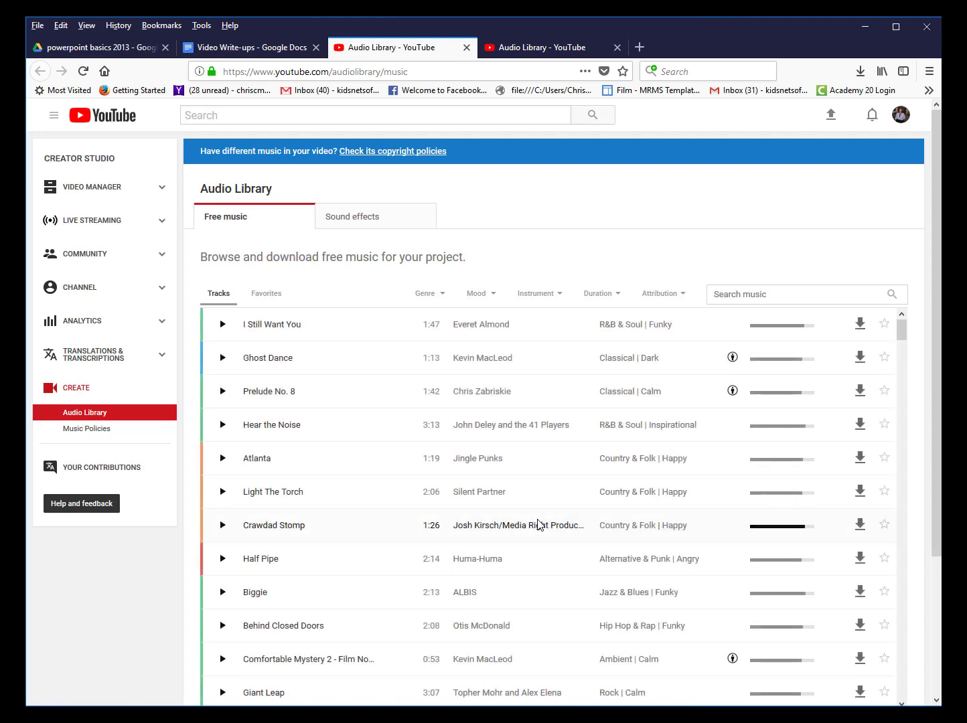
Filter the free music to the Rock genre and preview The Hunter and Prog Climation's terms.
click(444, 295)
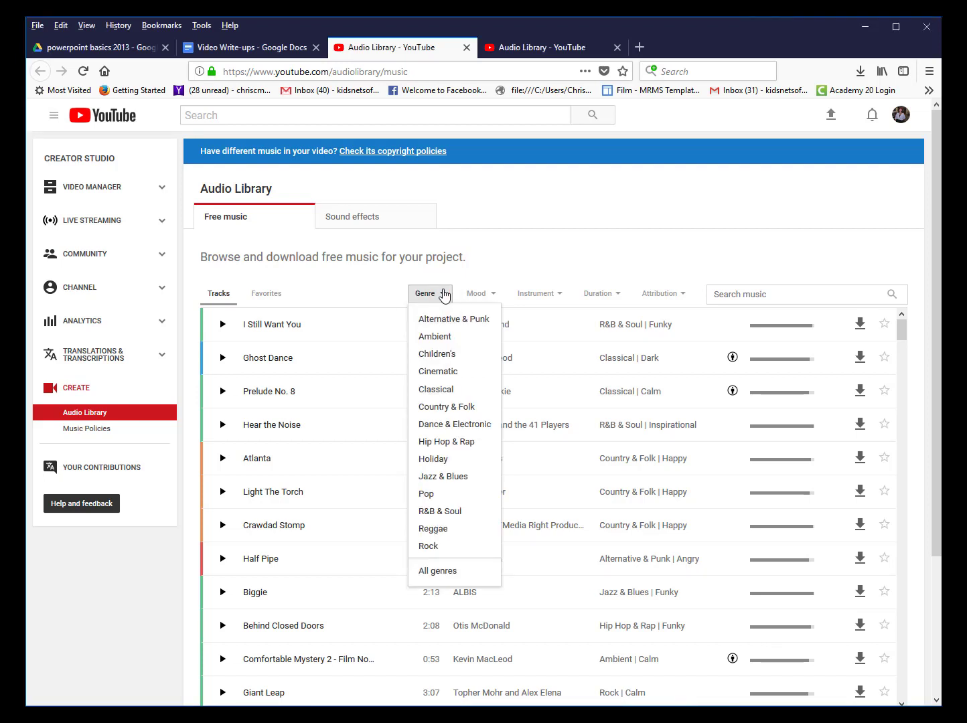
click(443, 546)
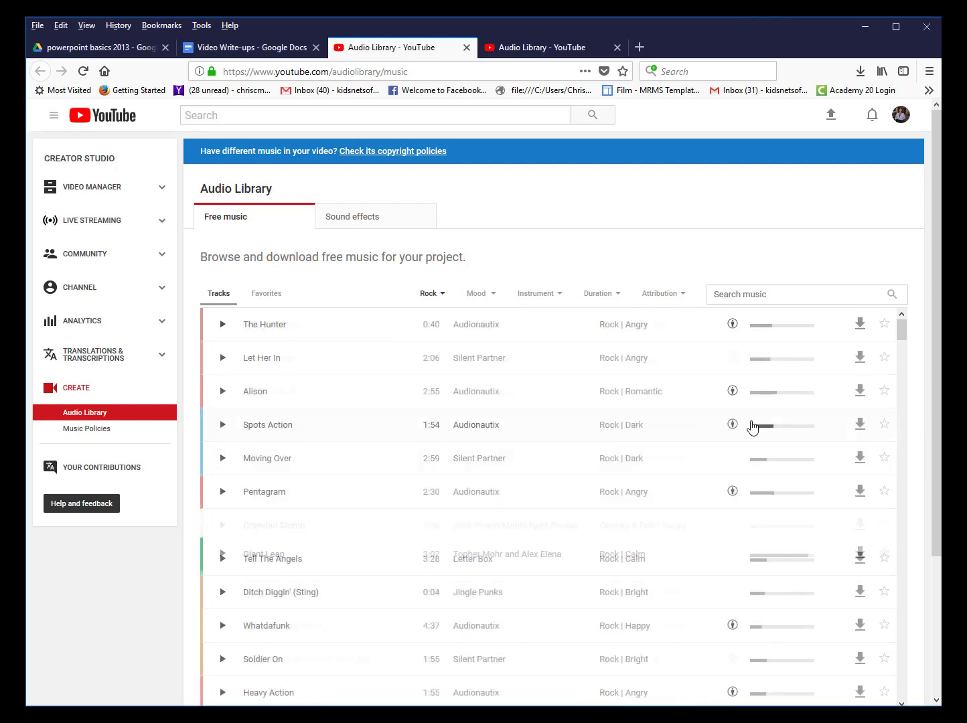
click(222, 326)
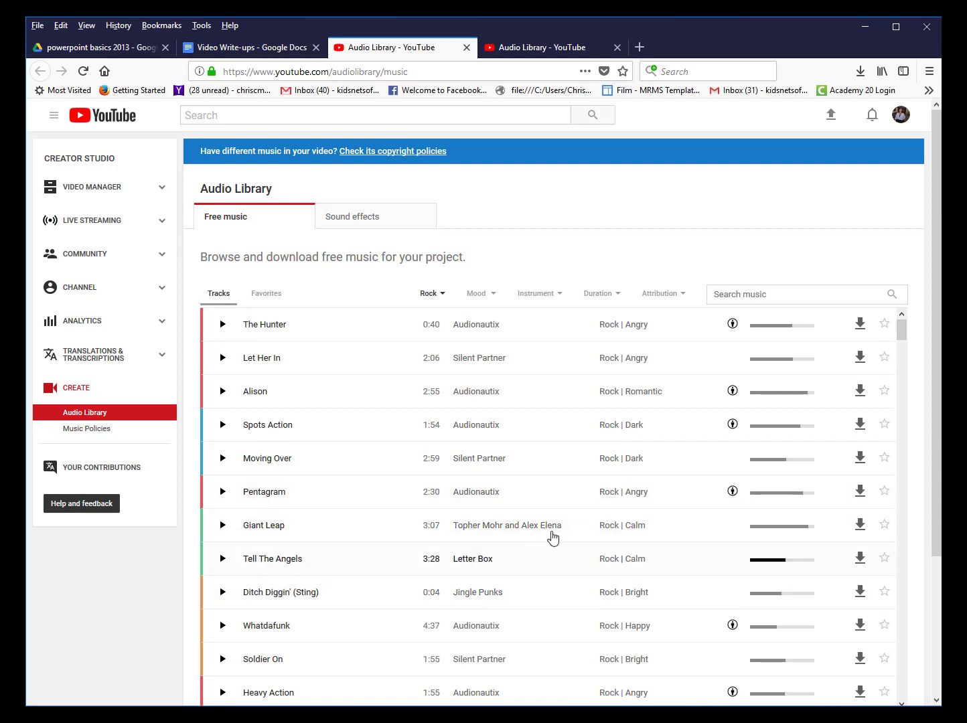
scroll(227, 456, down, 5)
click(222, 485)
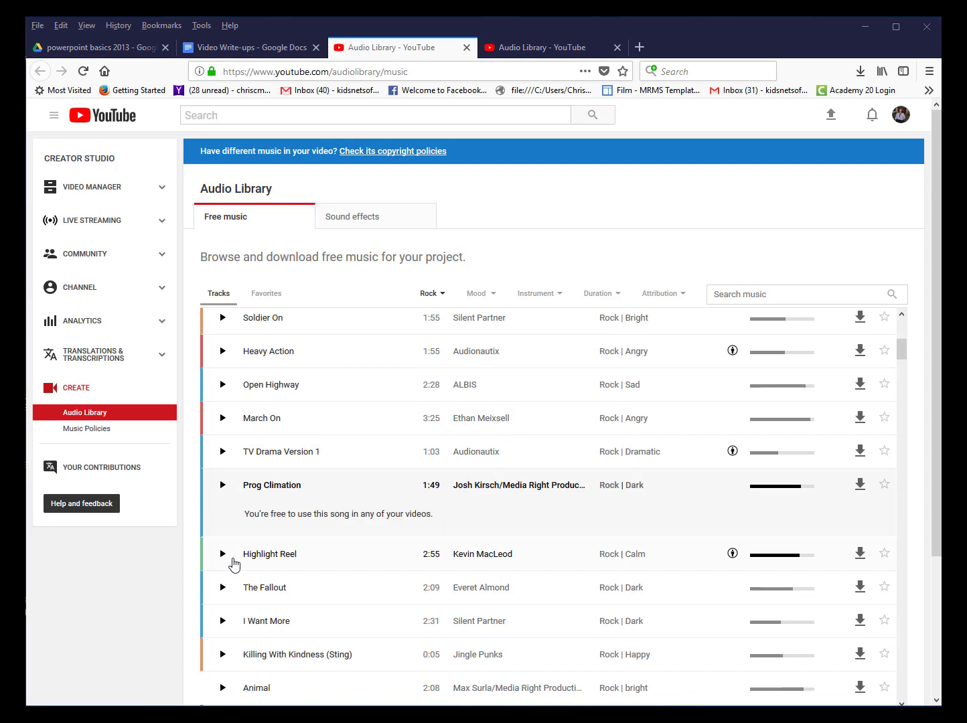
Play and pause TV Drama Version 1 to reveal its Creative Commons attribution requirement.
click(222, 451)
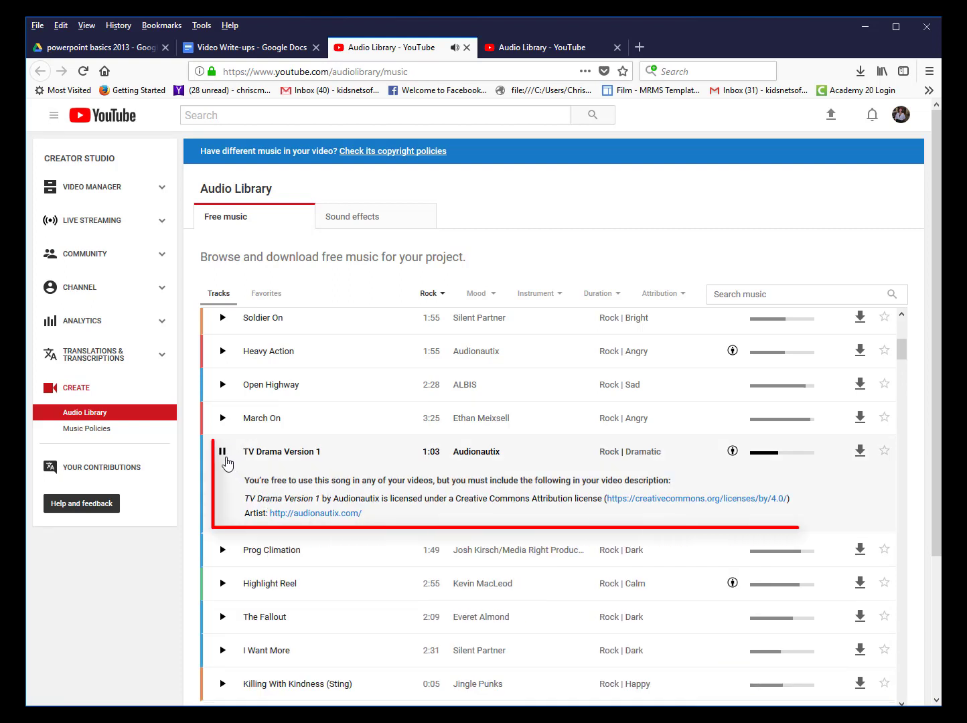
click(222, 452)
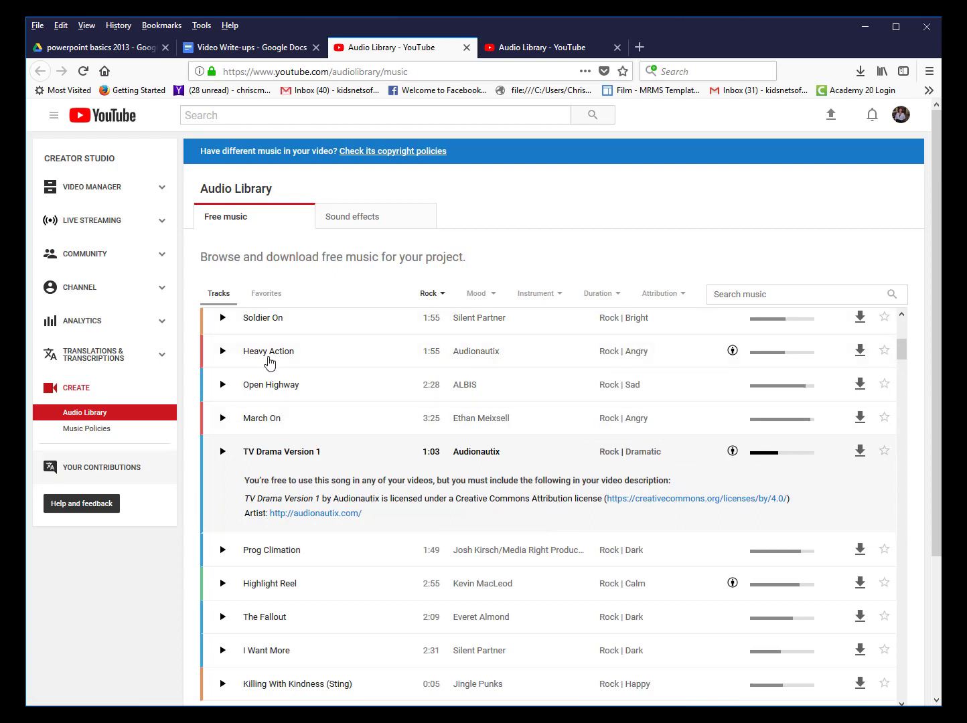
Limit the Rock tracks to those marked Attribution not required.
click(673, 297)
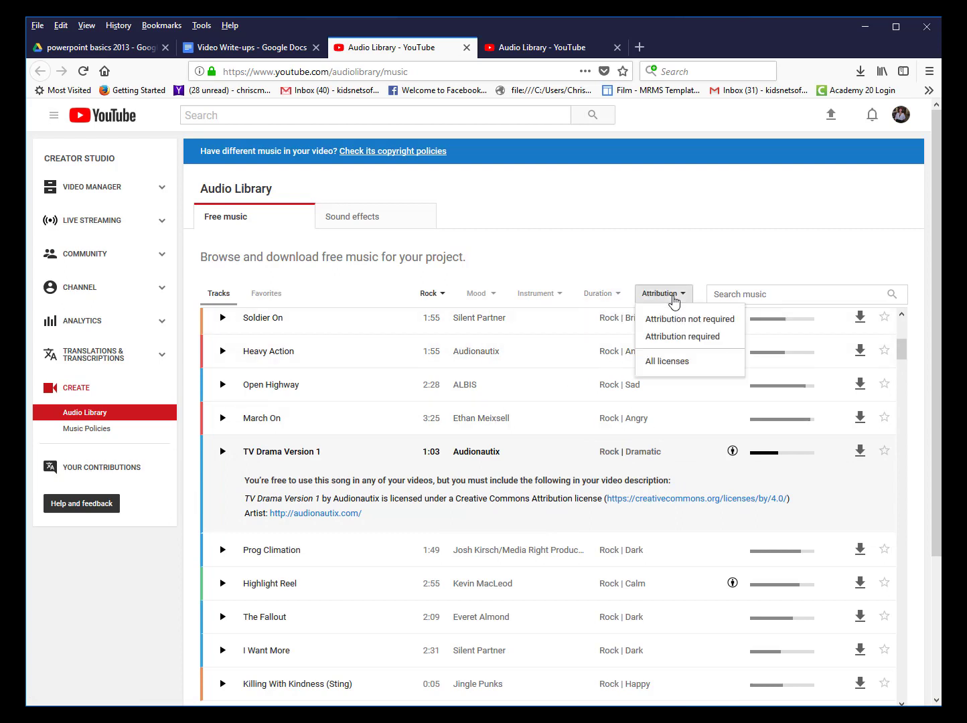
click(672, 321)
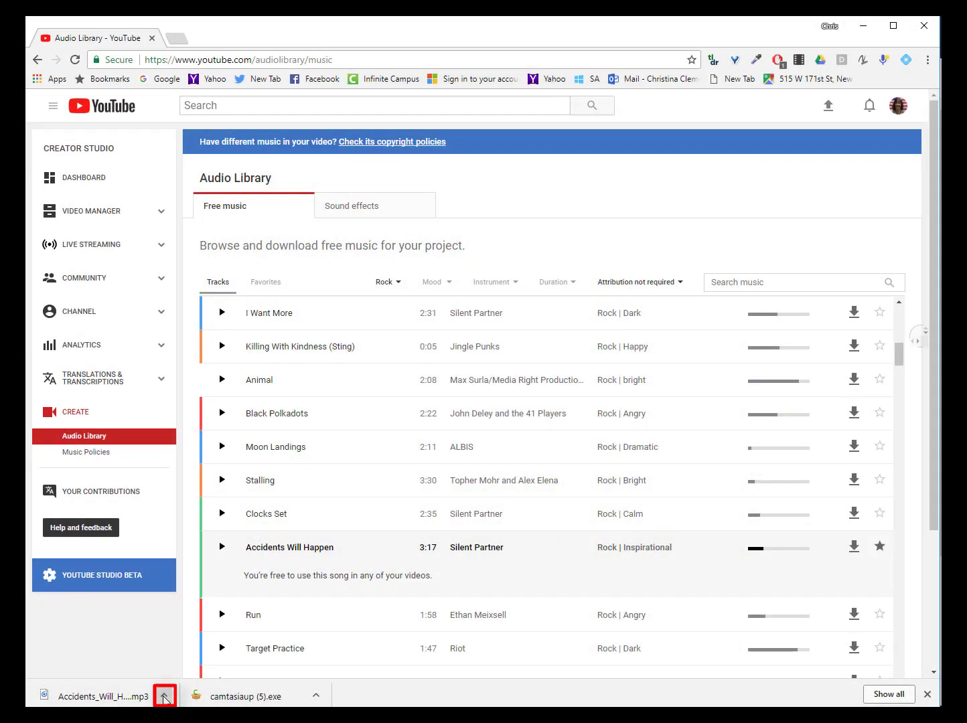
Copy the downloaded Accidents_Will_Happen.mp3 and reveal the desktop.
click(165, 696)
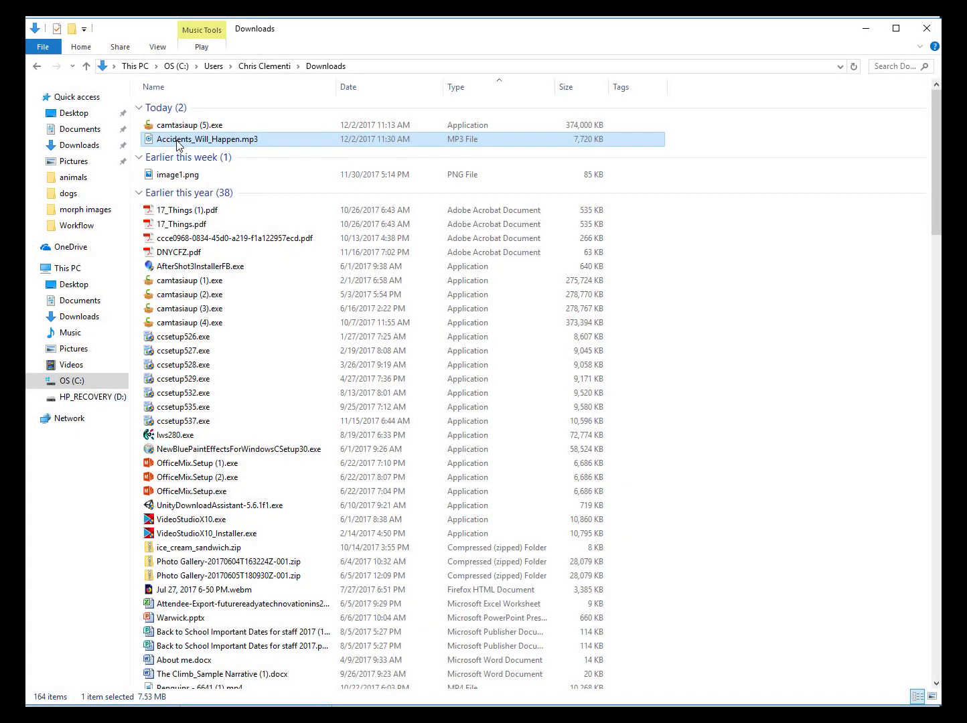
right_click(179, 144)
right_click(824, 711)
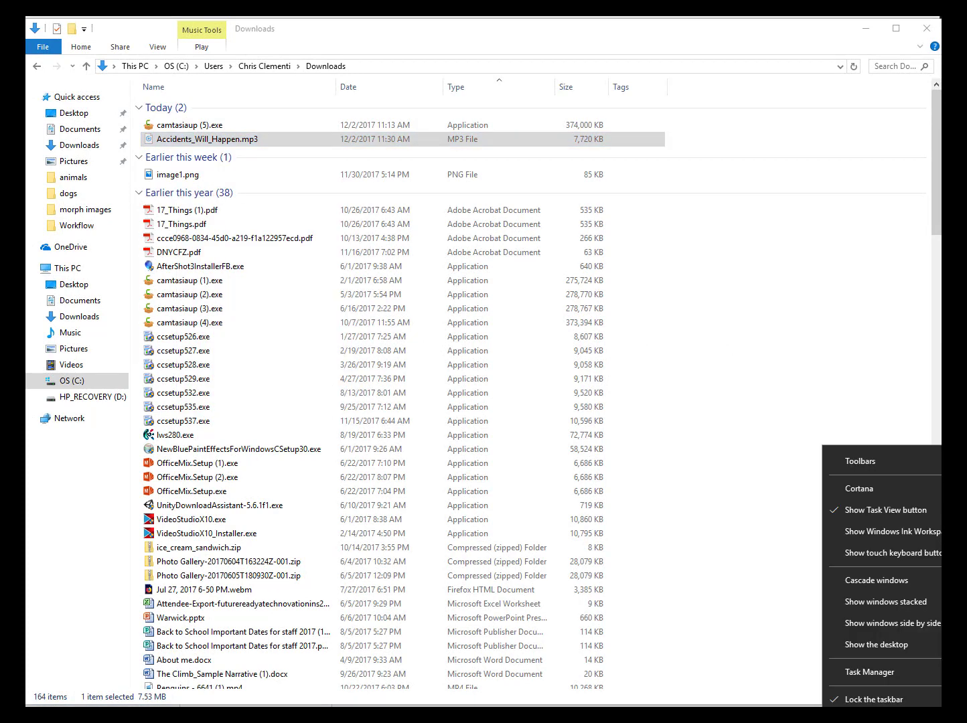
click(869, 646)
Paste the mp3 into the computer design > PowerPoint folder.
double_click(64, 651)
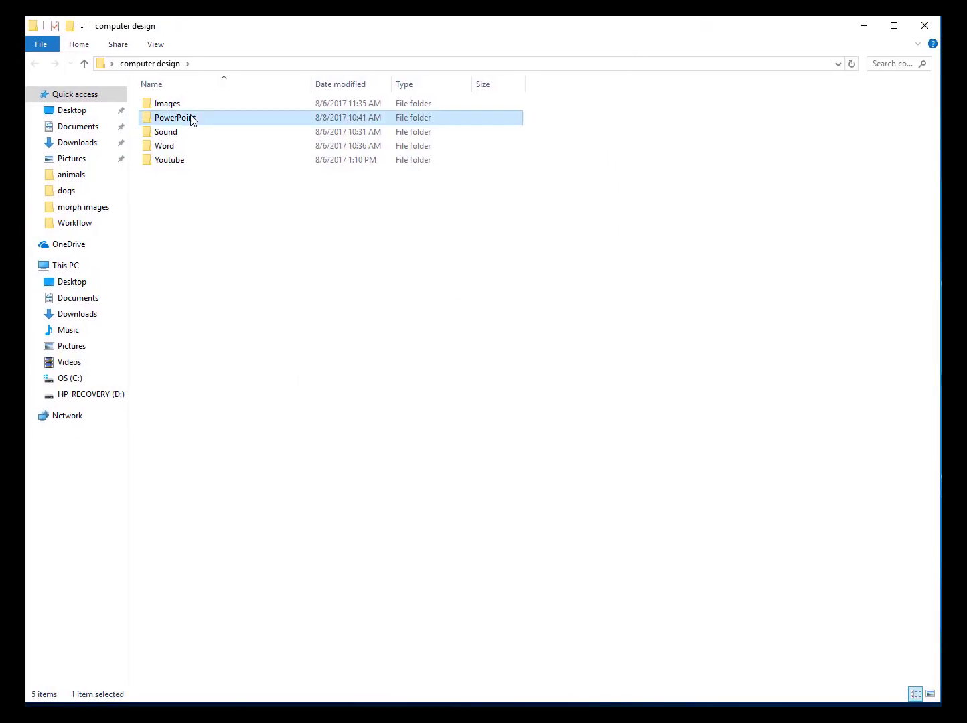
double_click(192, 119)
right_click(213, 370)
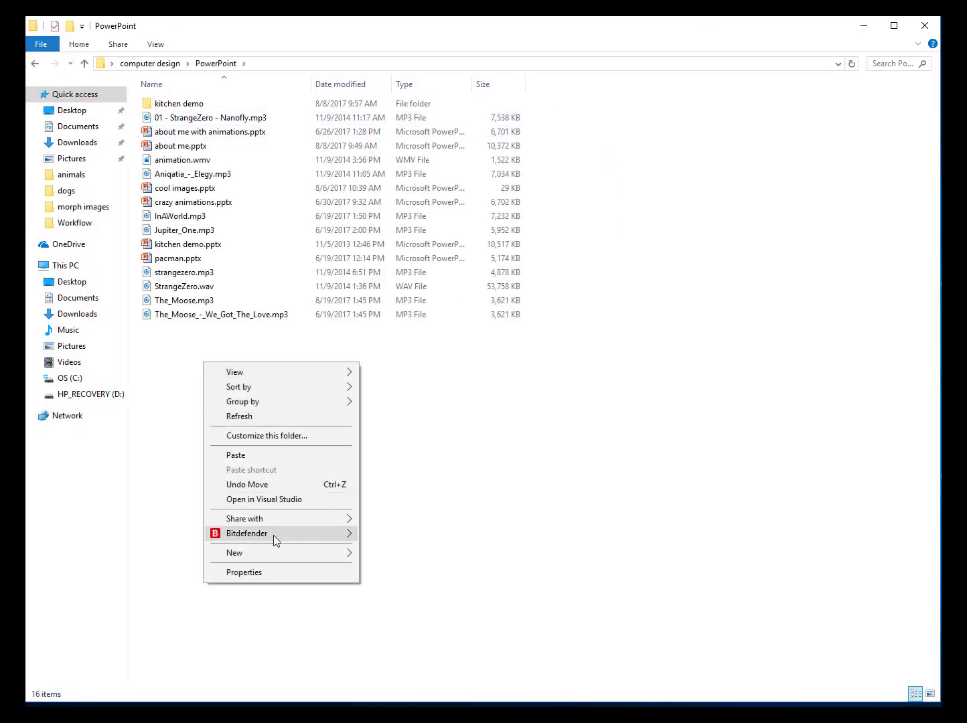
click(256, 455)
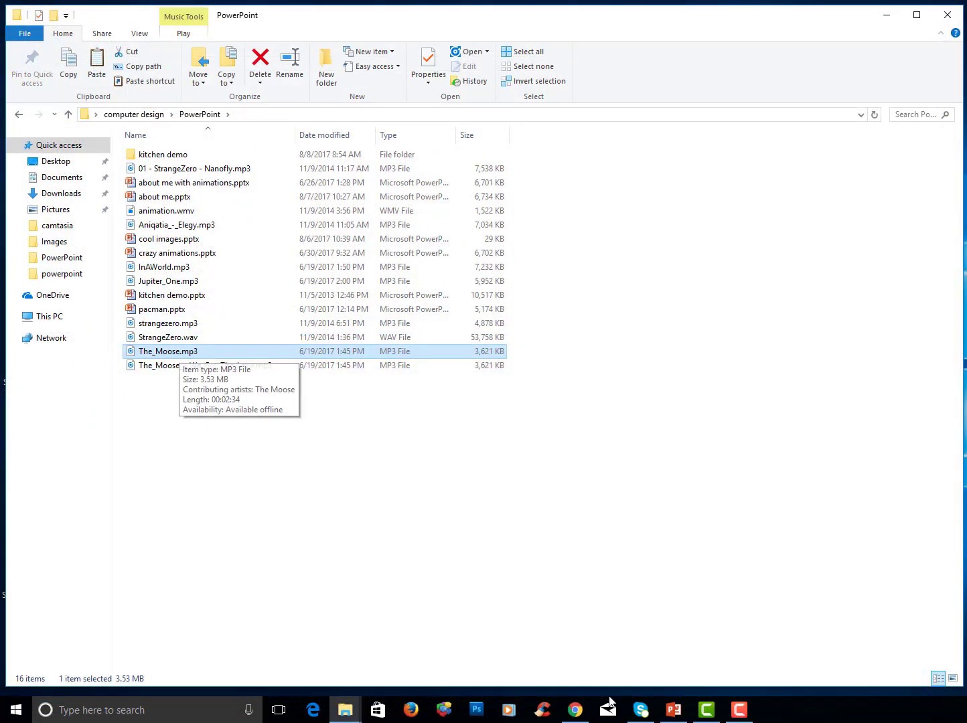
In the About Me presentation, choose to insert audio from the computer.
click(673, 710)
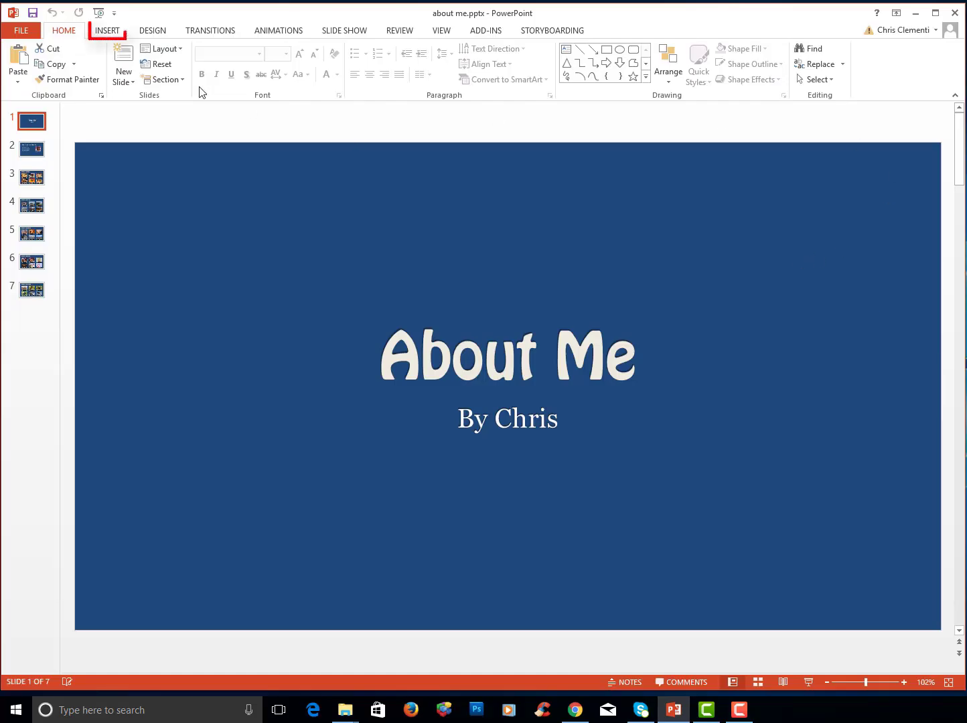
click(103, 34)
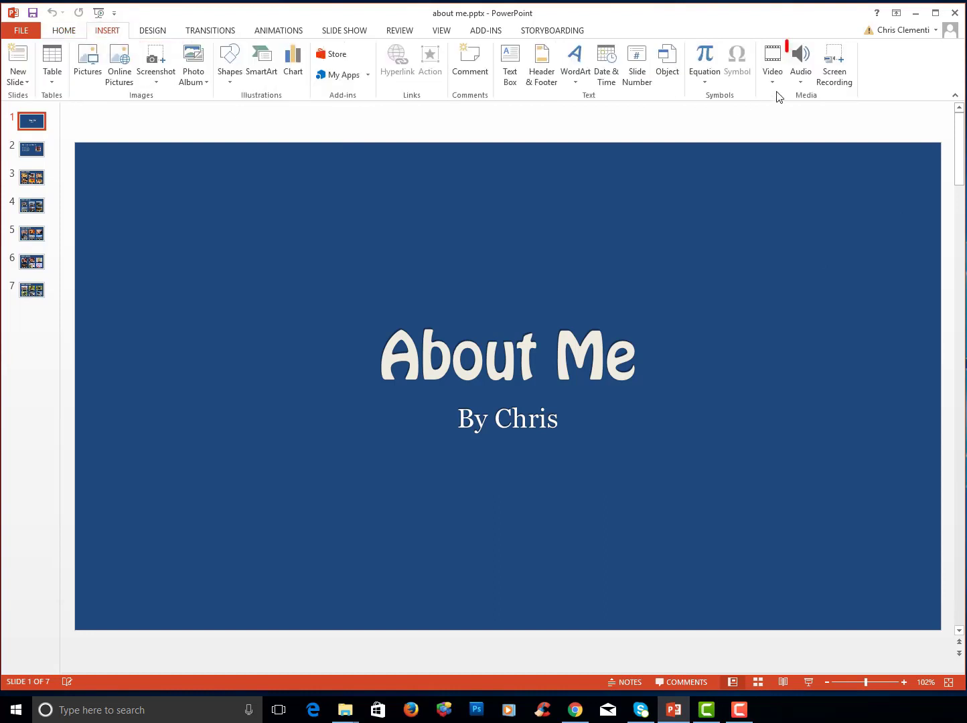
click(801, 76)
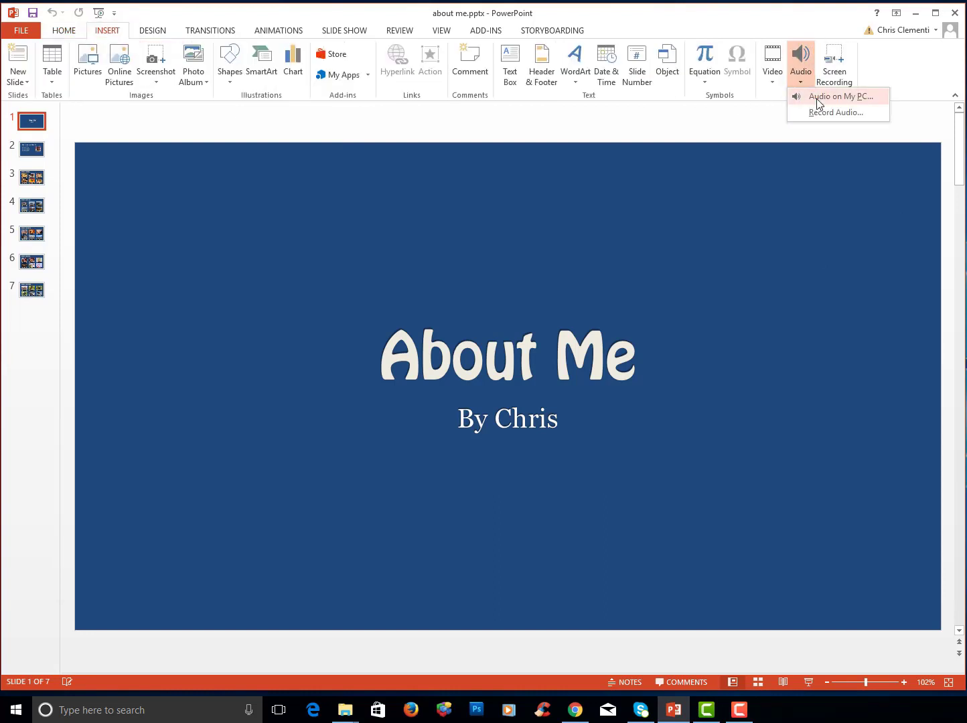
click(818, 99)
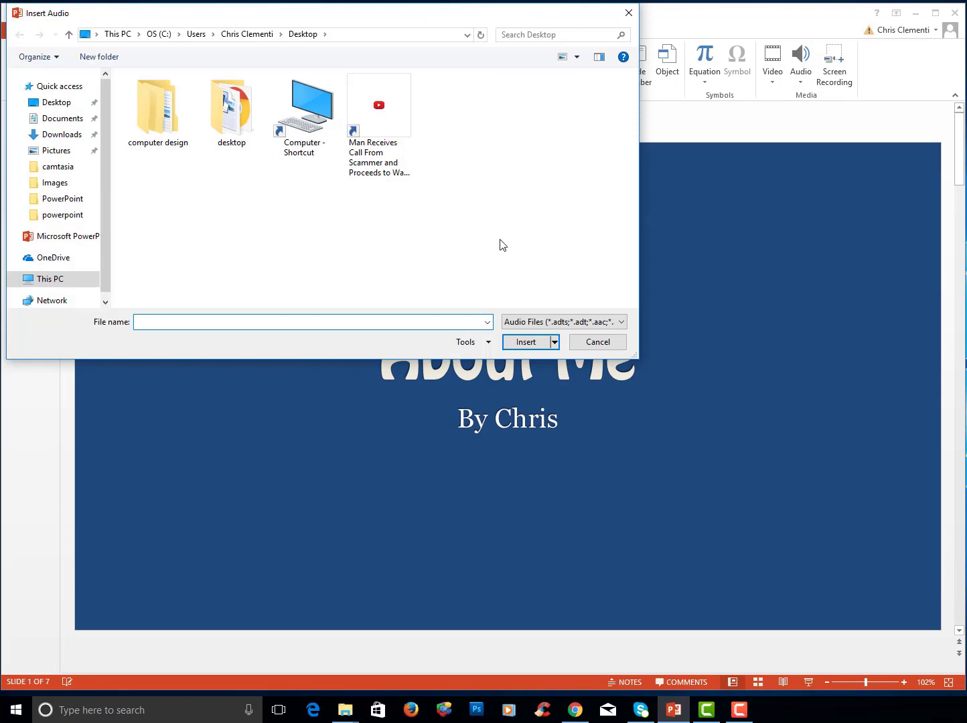
Insert the song from computer design\PowerPoint onto the title slide.
double_click(167, 115)
double_click(161, 115)
double_click(163, 196)
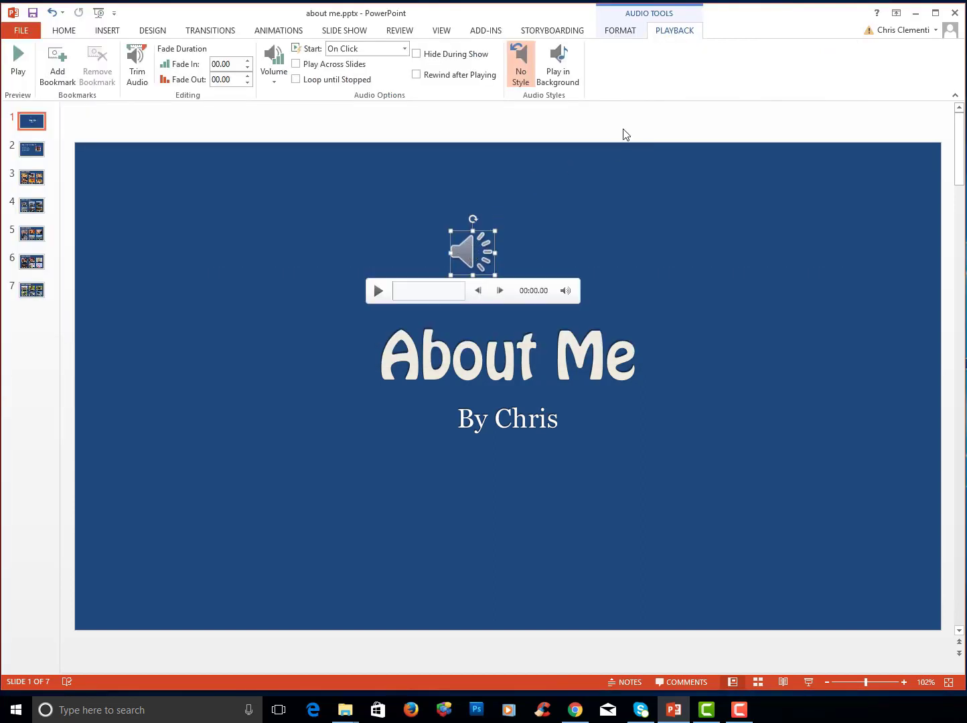
Set the audio to Start Automatically and tick Hide During Show.
click(351, 49)
click(353, 65)
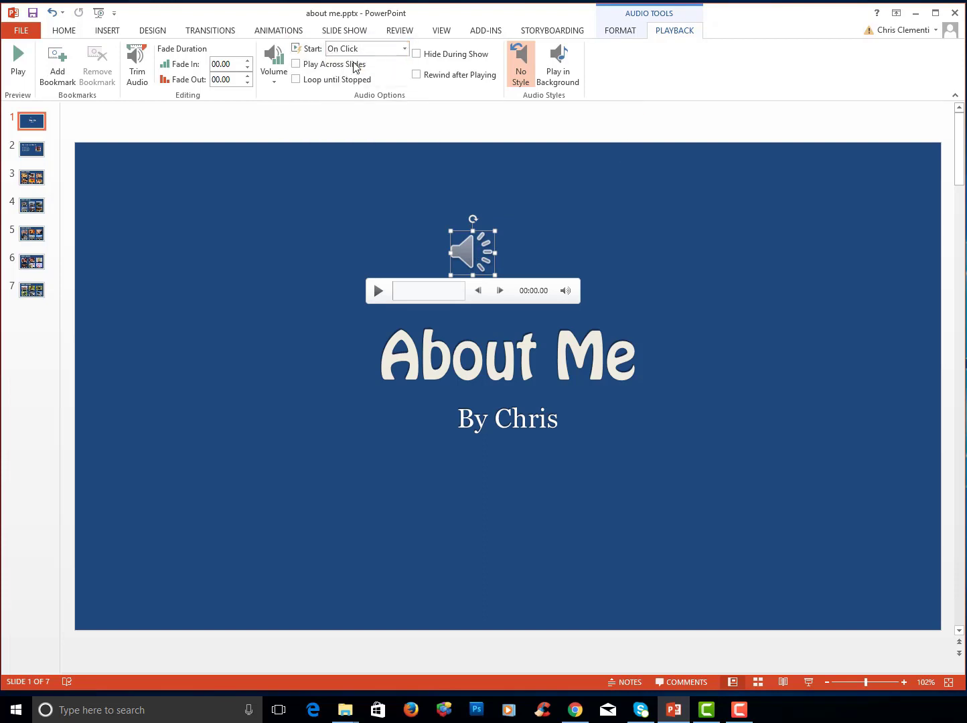
click(416, 55)
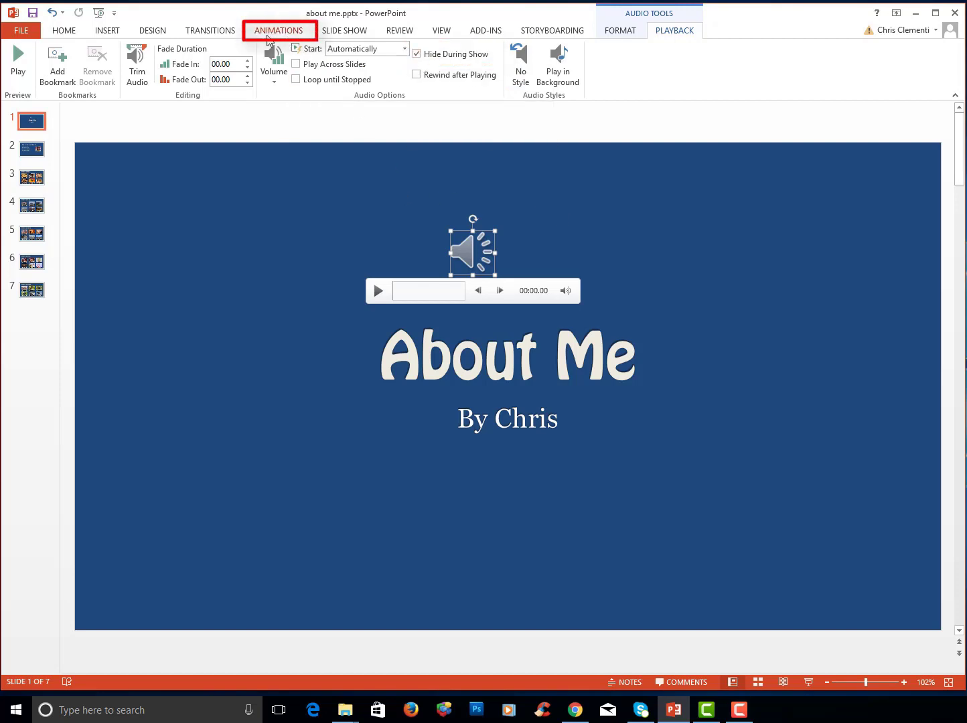
Show the Animation Pane and expand the options for The_Moose audio entry.
click(268, 36)
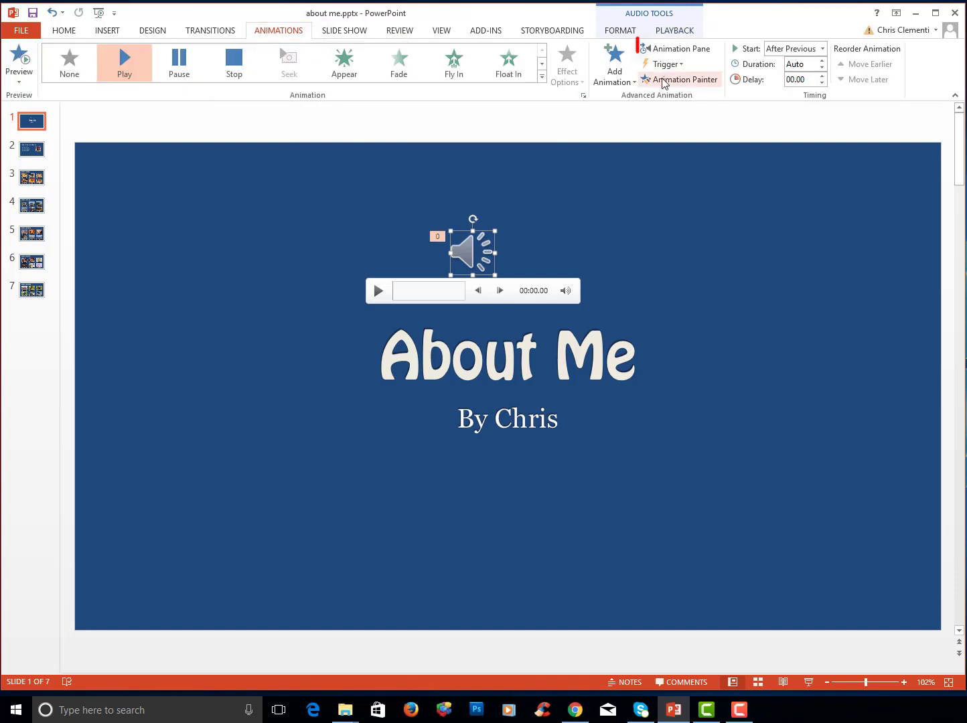
click(682, 50)
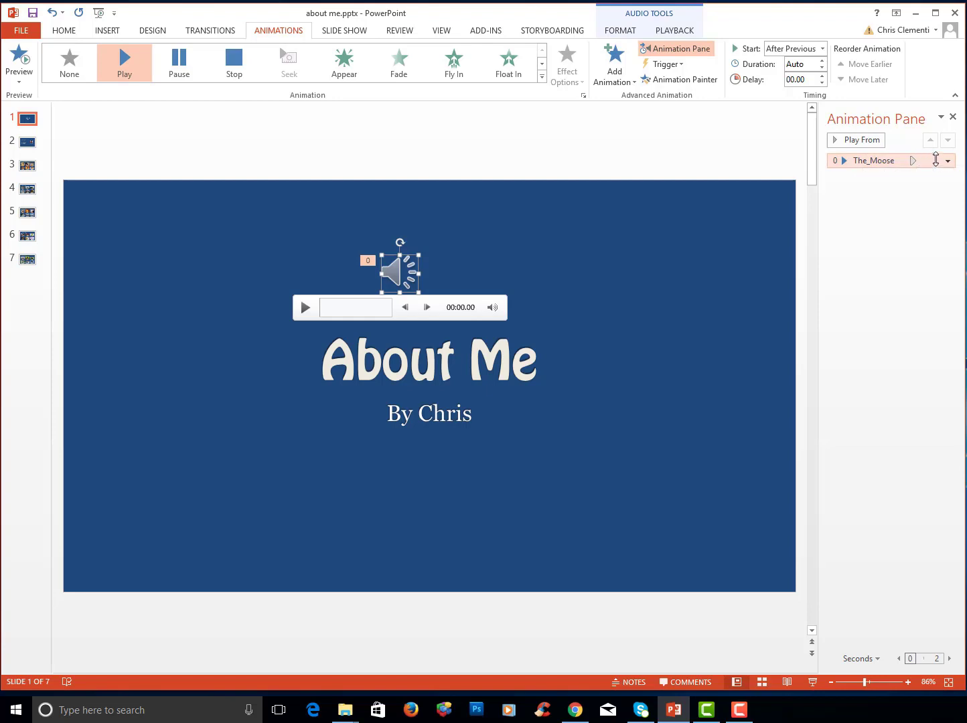
key(Escape)
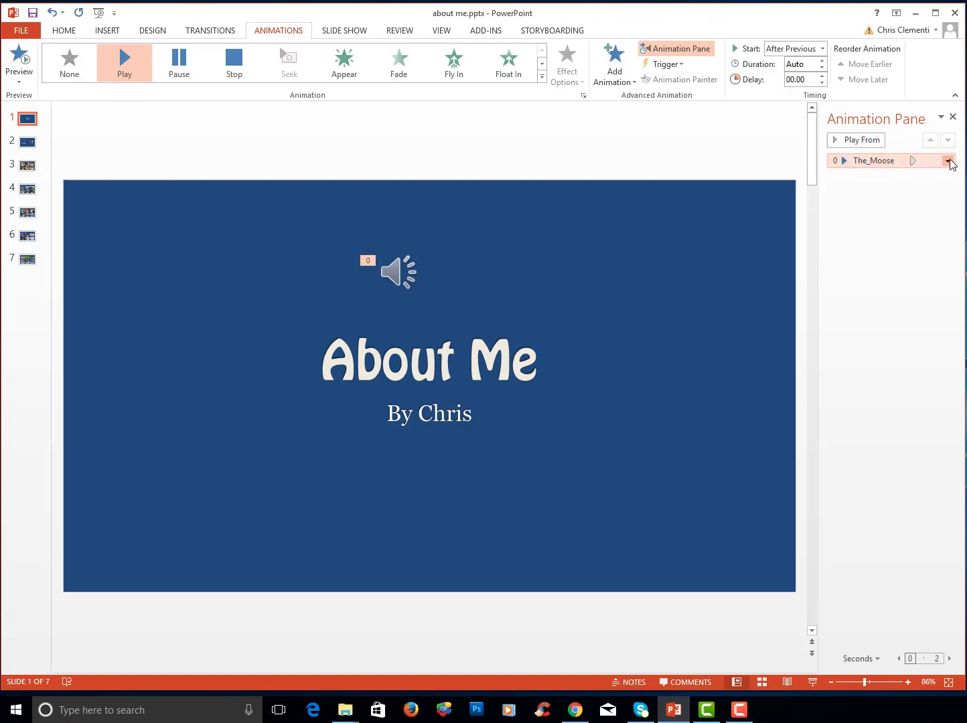
click(947, 161)
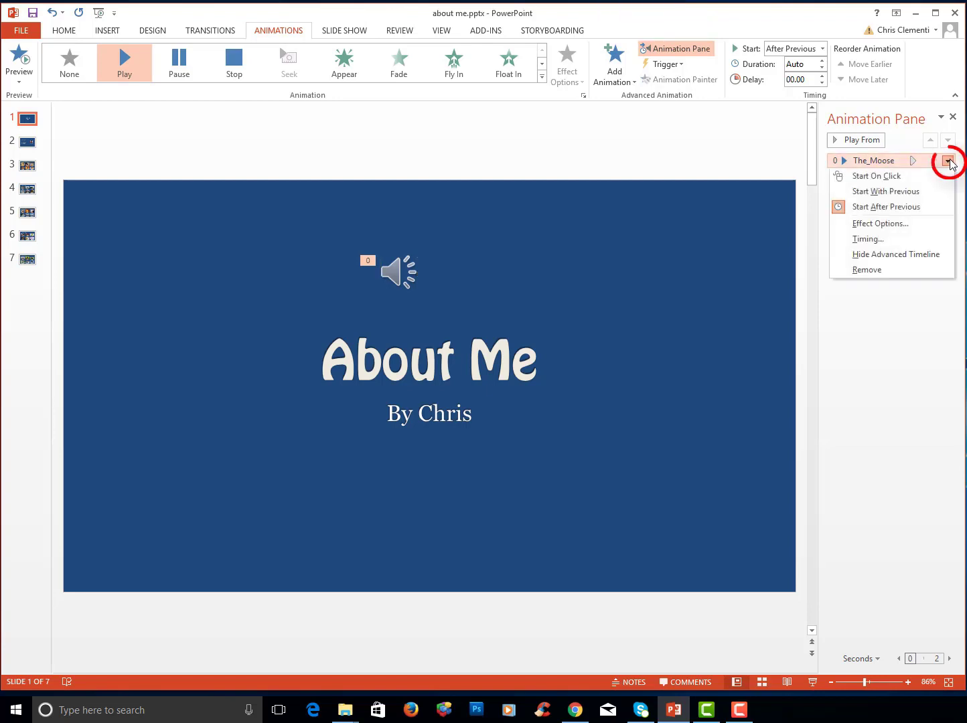
In Effect Options, set The_Moose audio to stop playing after 7 slides.
click(905, 227)
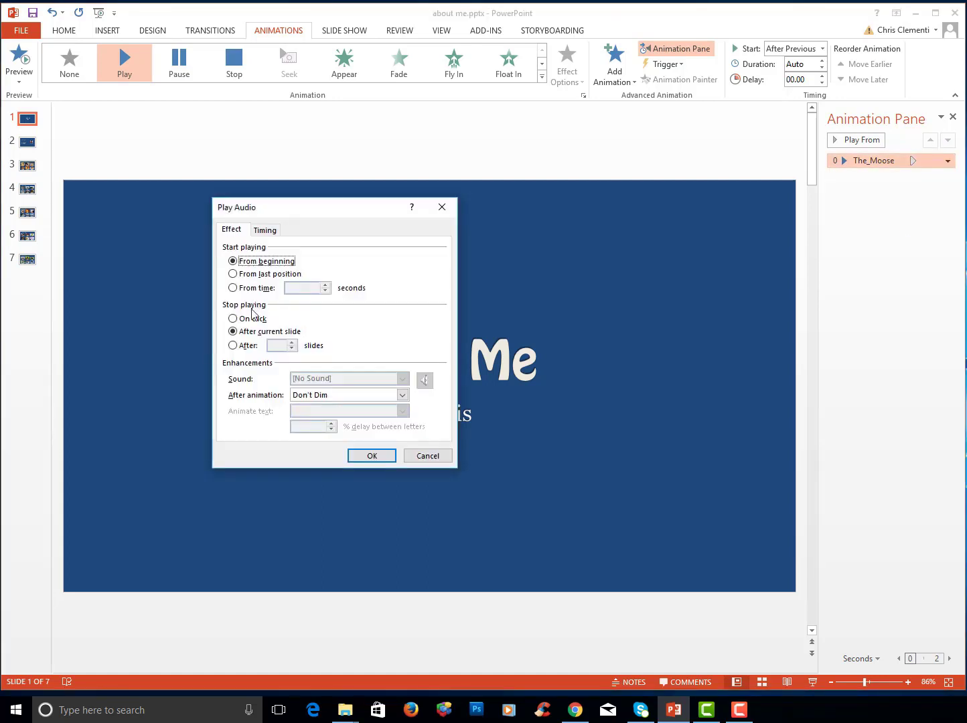
click(233, 345)
text(7)
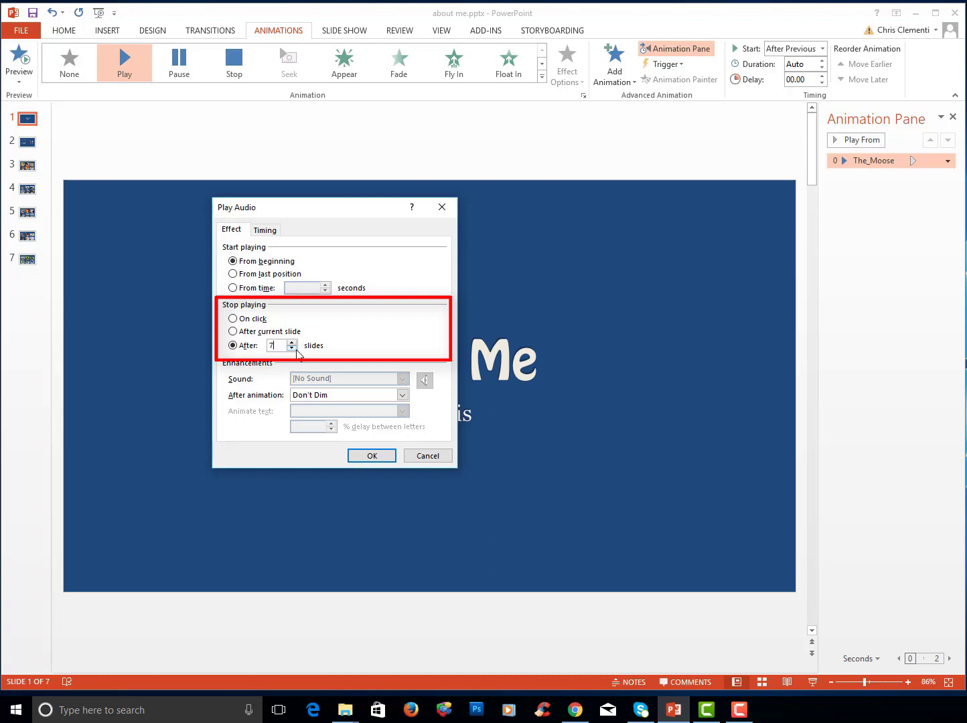
click(372, 455)
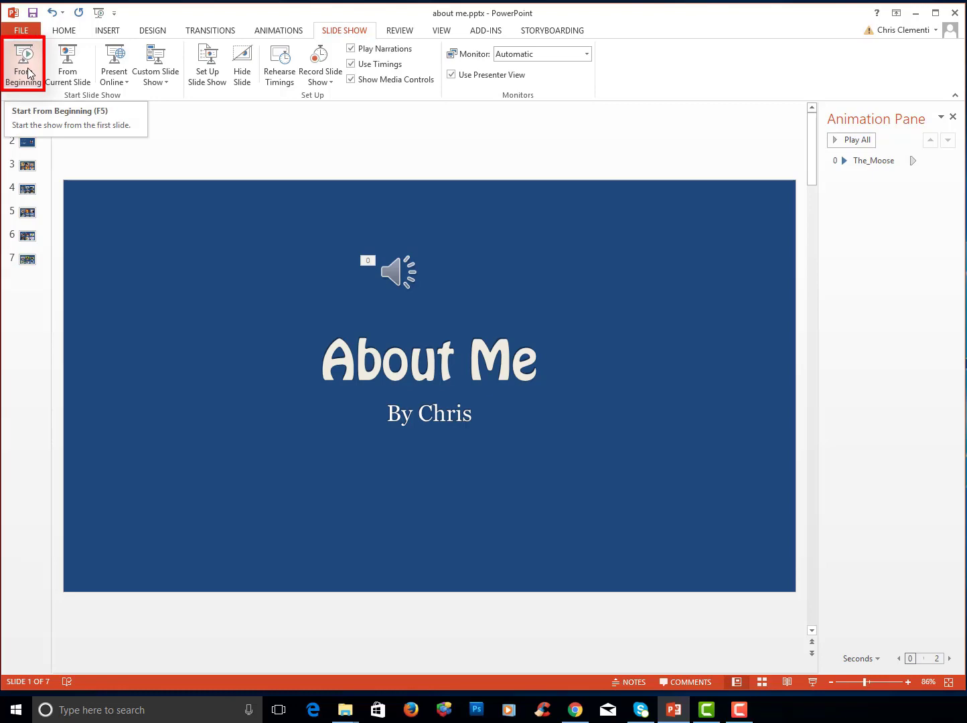
Start the slide show From Beginning to check the song plays through.
click(27, 73)
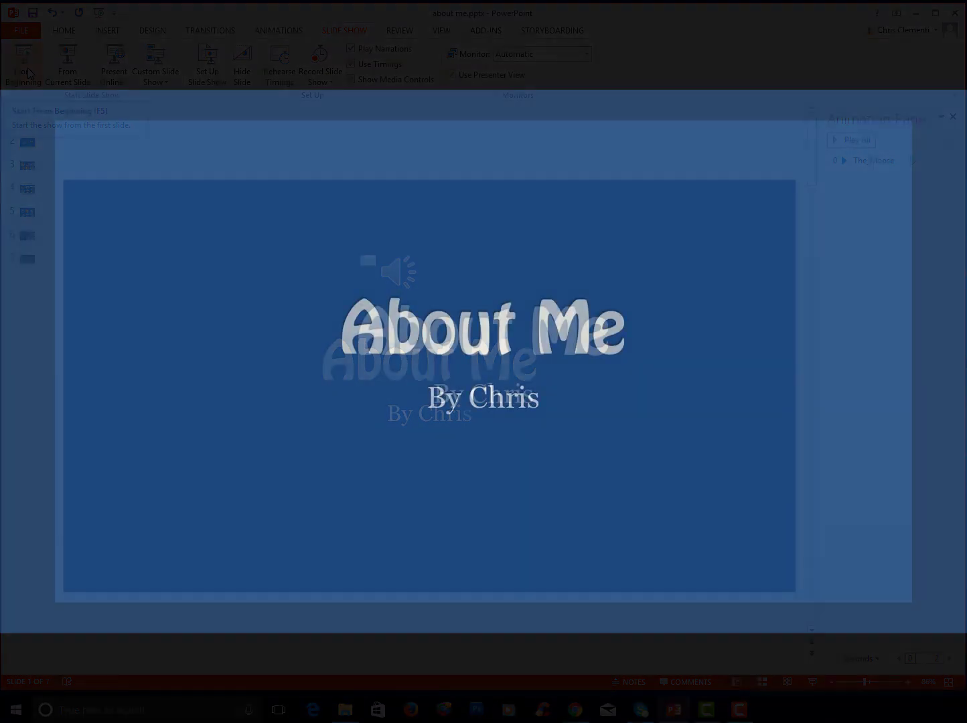